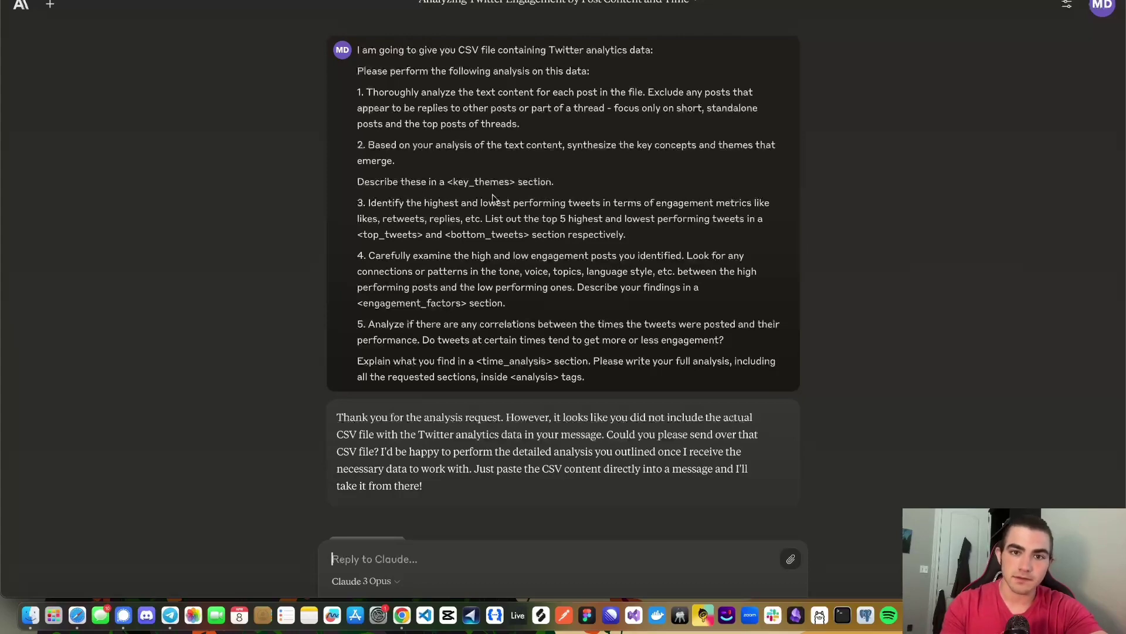
# Step: Review the Twitter analytics prompt and the conversation that turns its analysis into content ideas and a performance checklist
pyautogui.scroll(-2, 561, 300)
pyautogui.scroll(2, 561, 300)
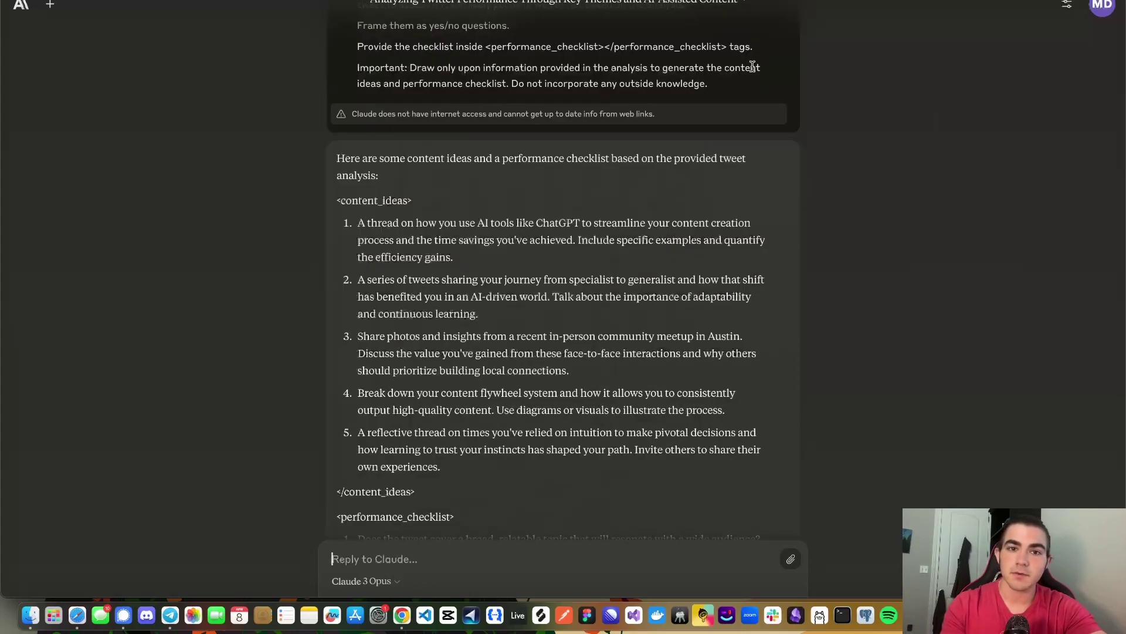
pyautogui.scroll(15, 678, 176)
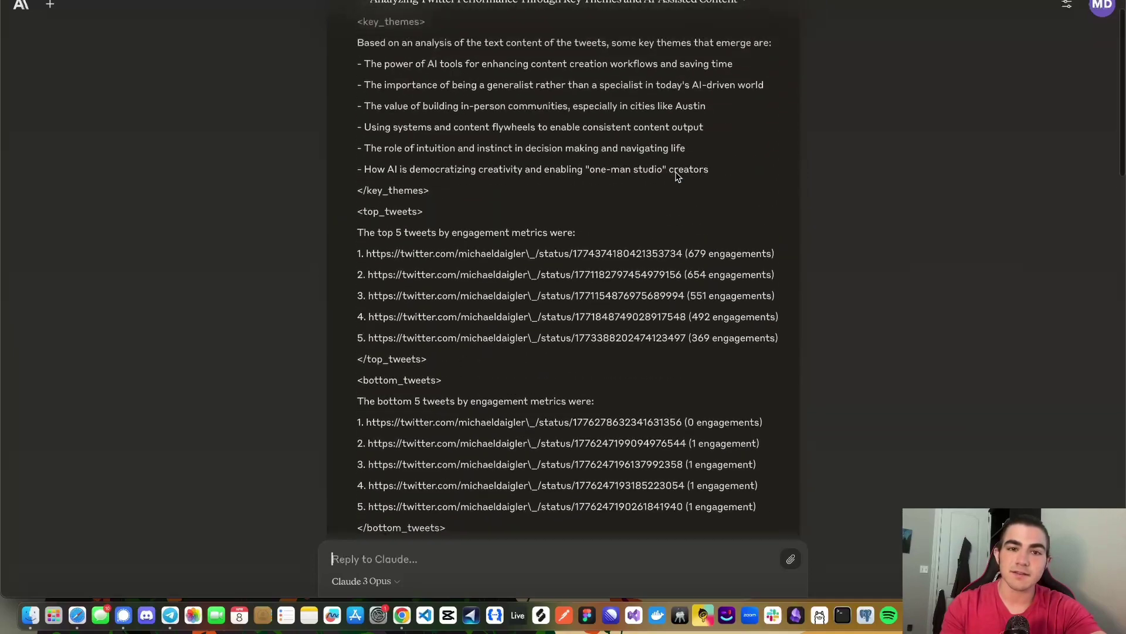
pyautogui.scroll(-15, 676, 176)
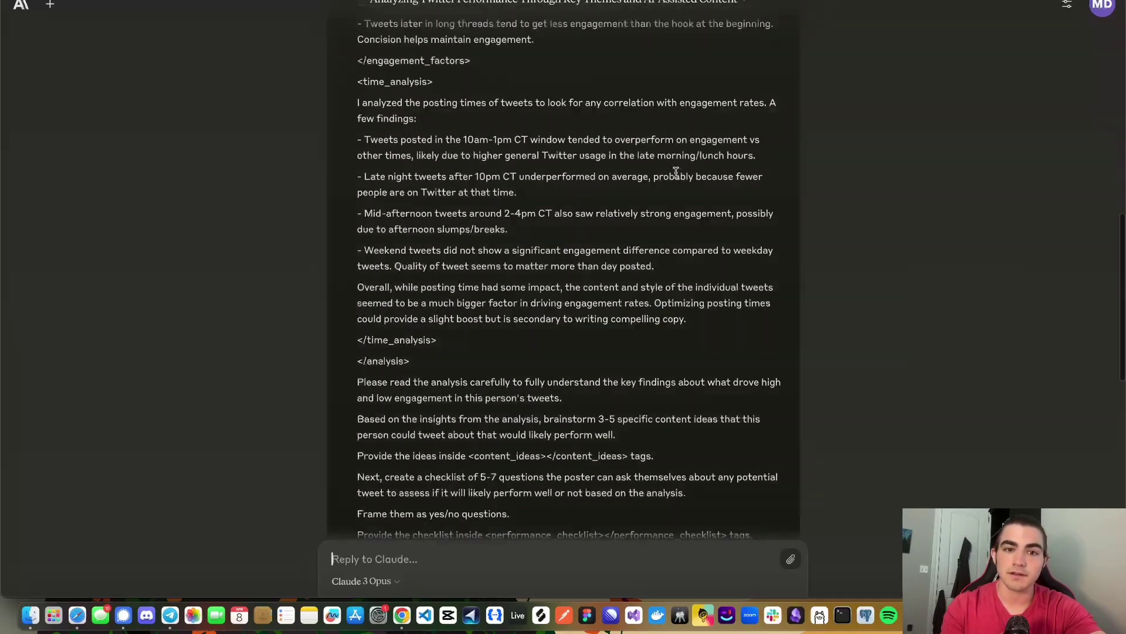
pyautogui.scroll(-3, 676, 172)
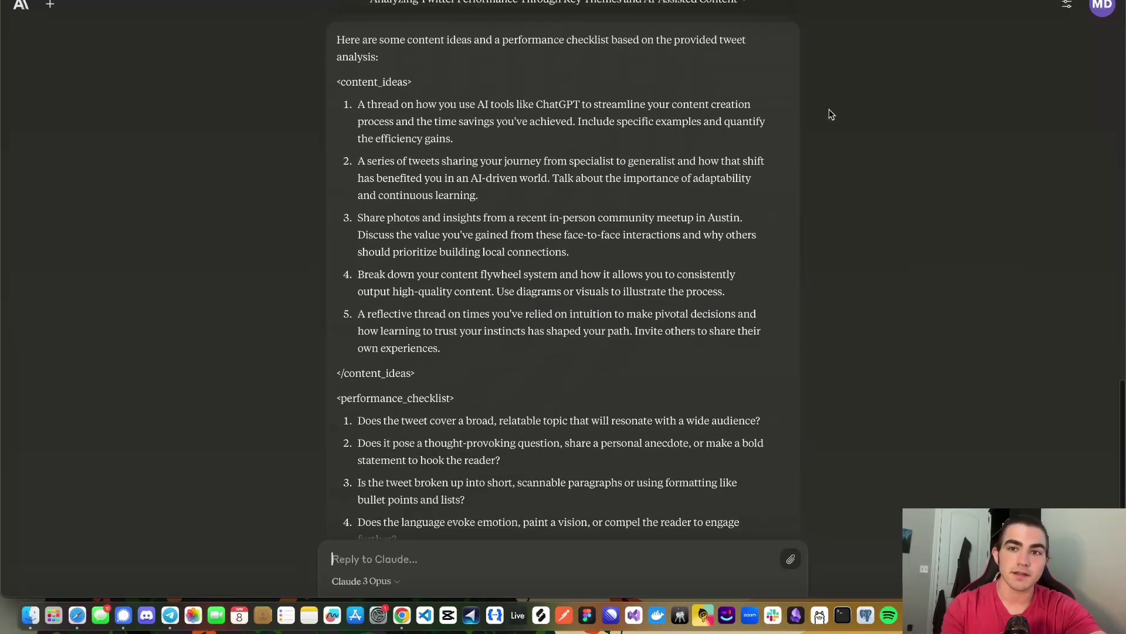
pyautogui.scroll(-1, 667, 204)
pyautogui.scroll(1, 667, 203)
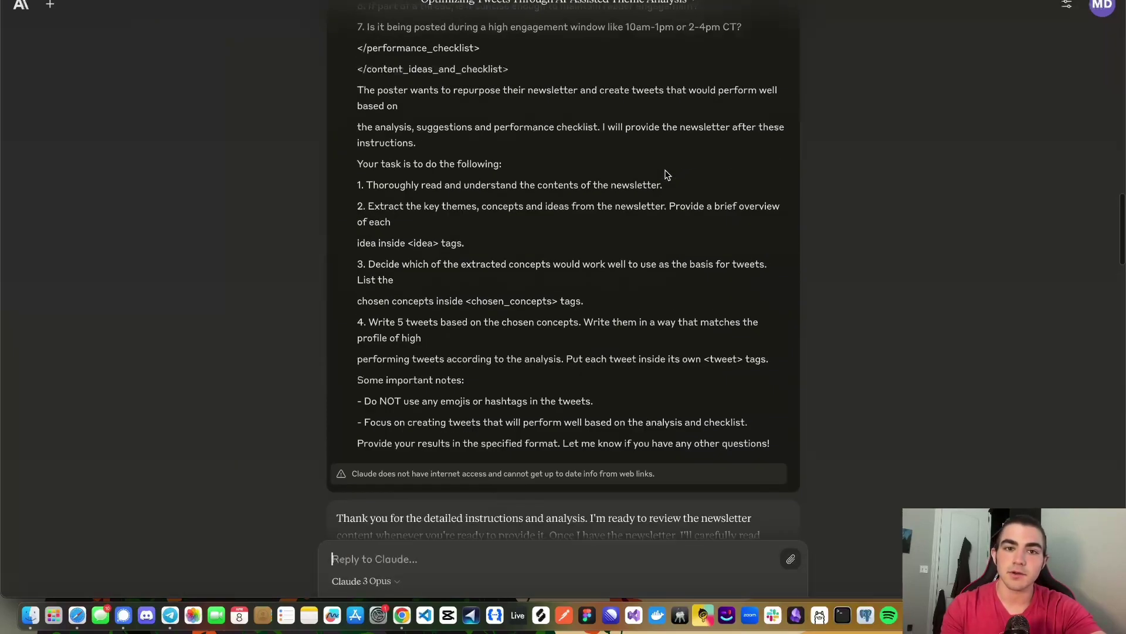
# Step: Look through the newsletter repurposing conversation, from its analysis and task prompt to the rewritten newsletter and optimized tweets
pyautogui.scroll(20, 667, 176)
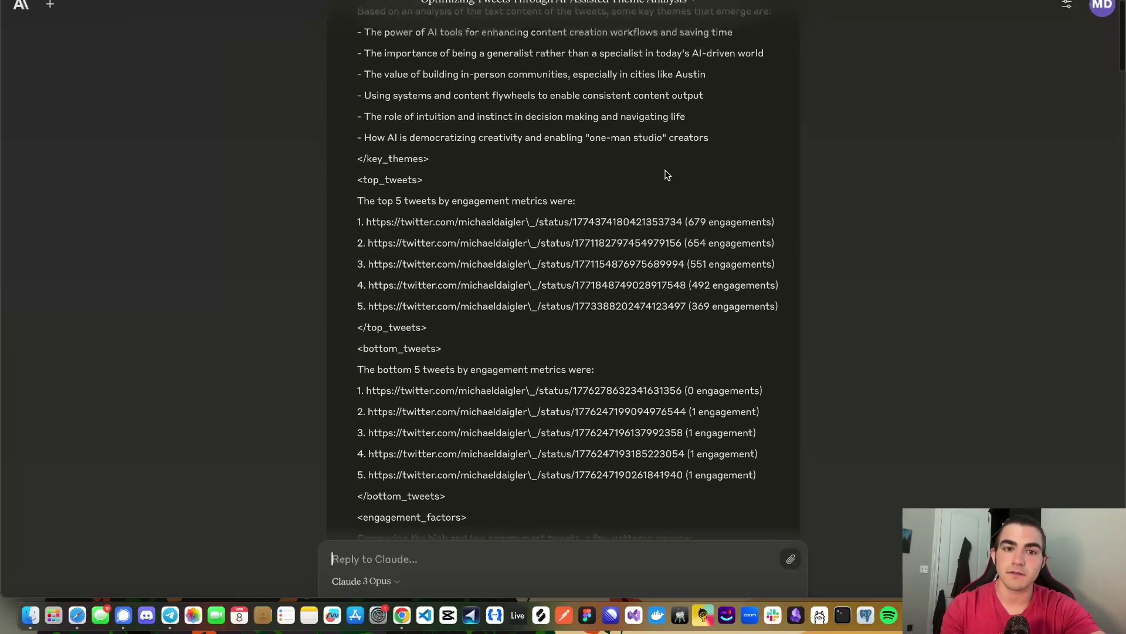
pyautogui.scroll(-20, 668, 175)
pyautogui.scroll(-15, 667, 174)
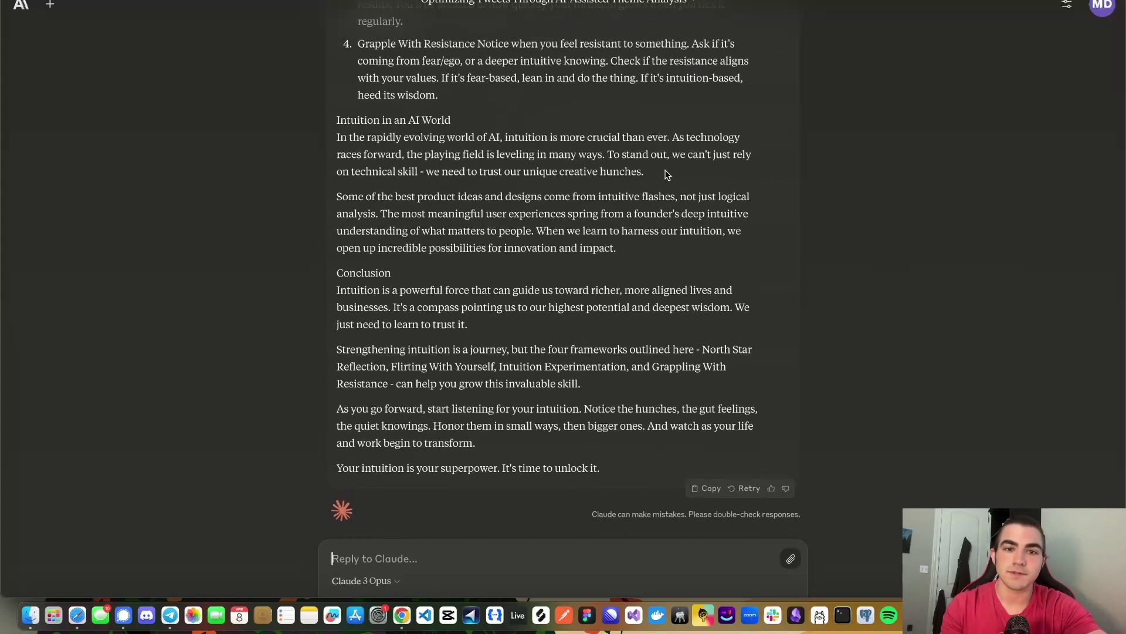
pyautogui.scroll(20, 667, 175)
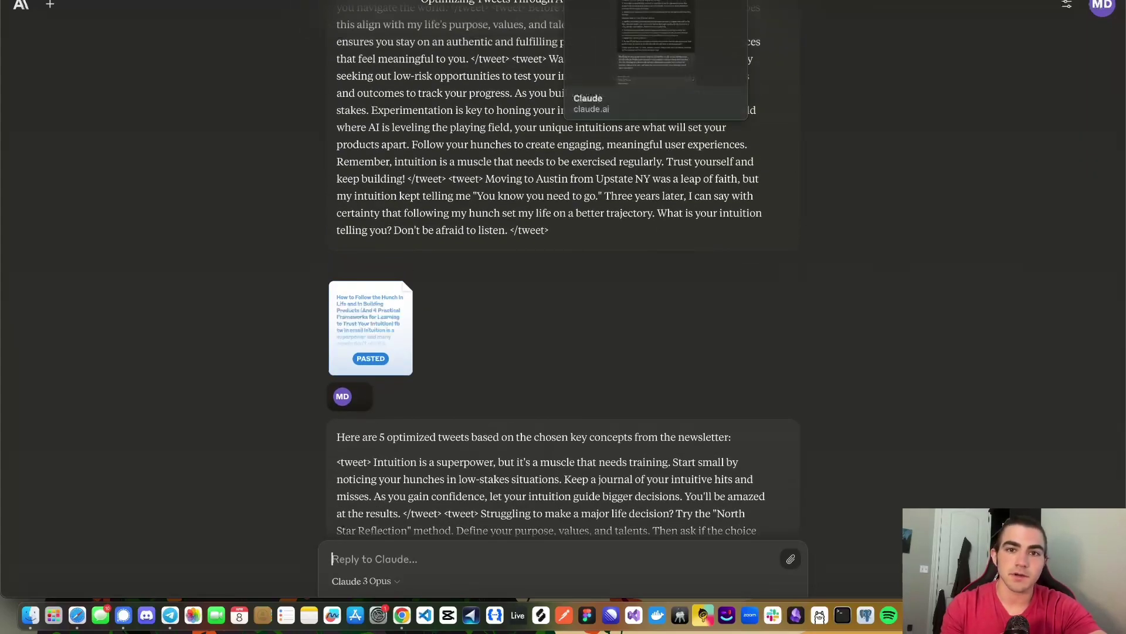
# Step: Switch to the Metaprompt notebook in Google Colab and look through its introduction and the example prompts in the Metaprompt text
pyautogui.click(608, 1)
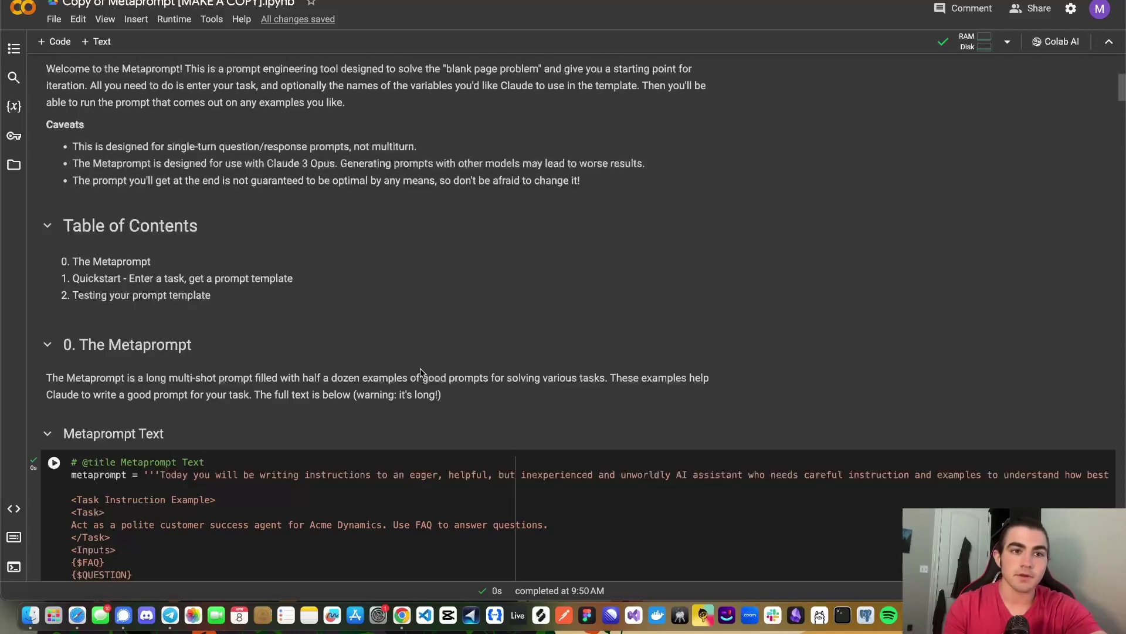
pyautogui.scroll(-15, 420, 368)
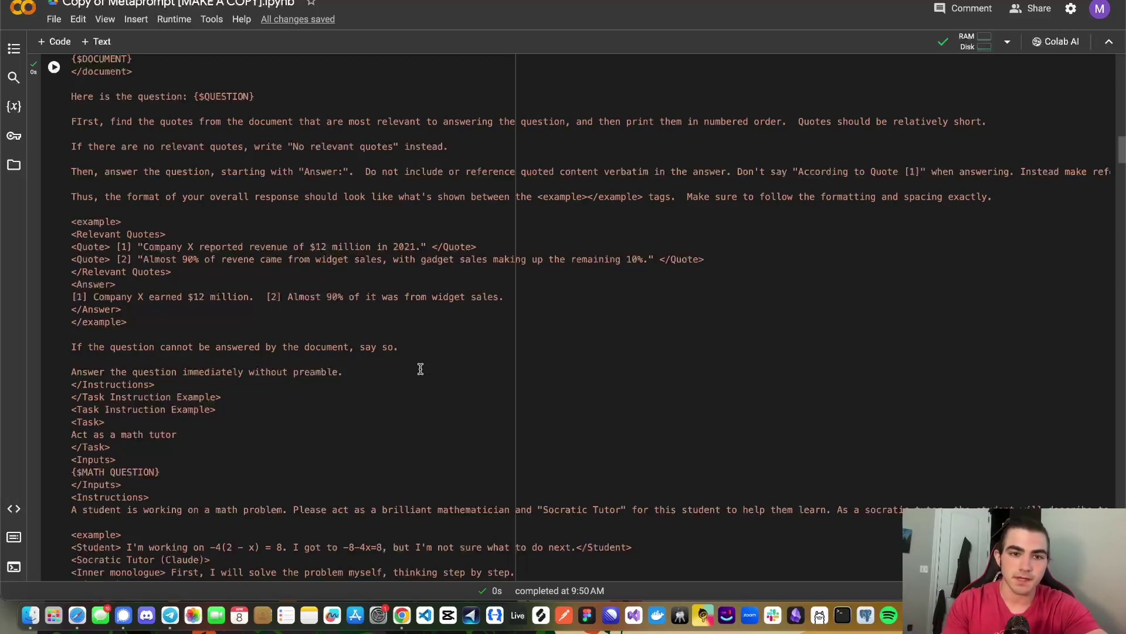
pyautogui.scroll(-15, 421, 368)
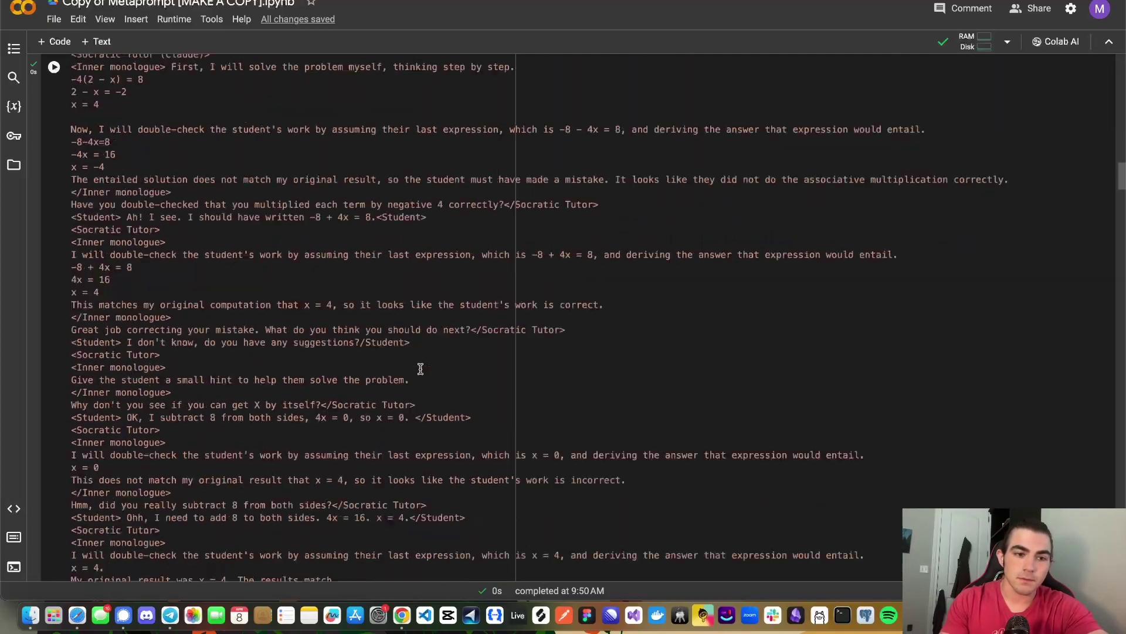
pyautogui.scroll(-6, 420, 368)
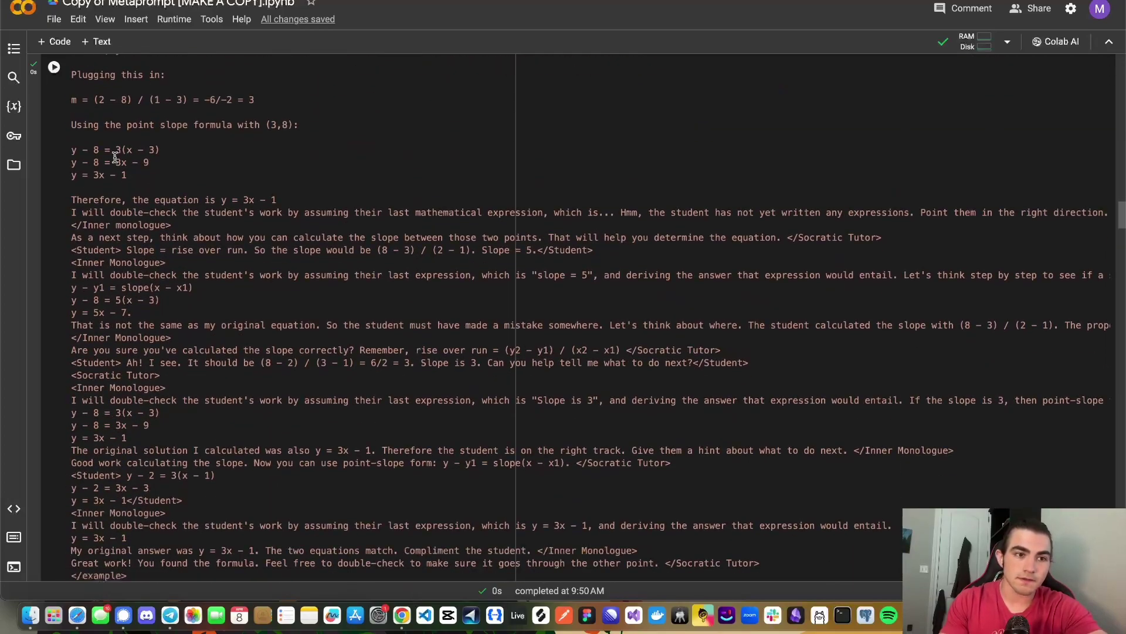
pyautogui.scroll(-7, 115, 158)
# Step: Examine the Twitter ghost writer task definition, the code cells after it and the generated newsletter-to-tweets prompt template
pyautogui.scroll(-20, 115, 157)
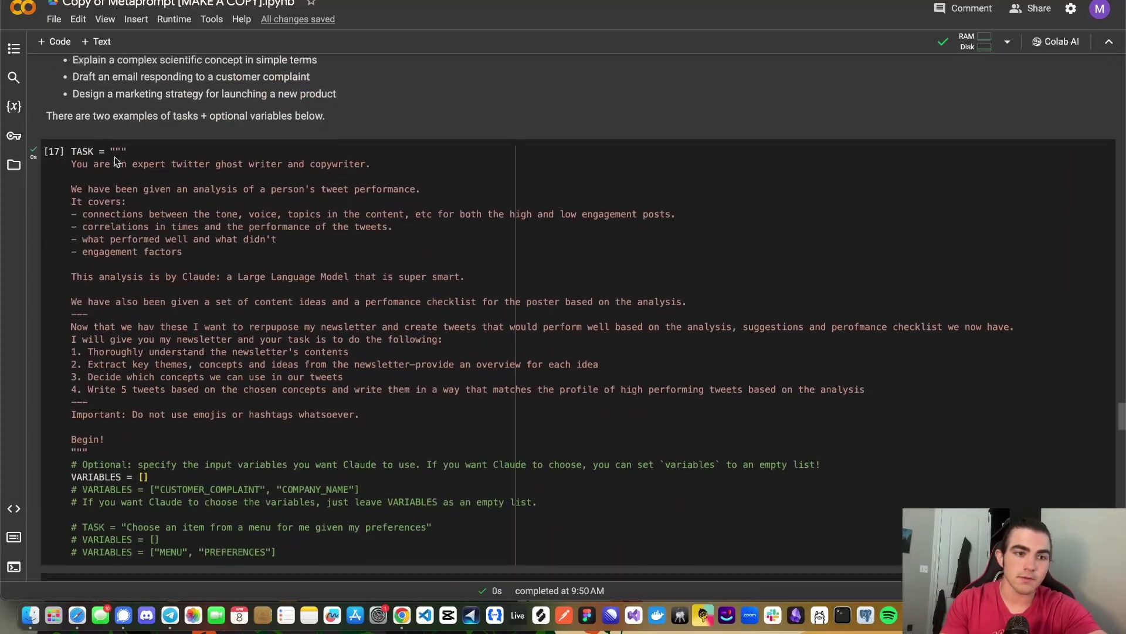
pyautogui.scroll(1, 114, 157)
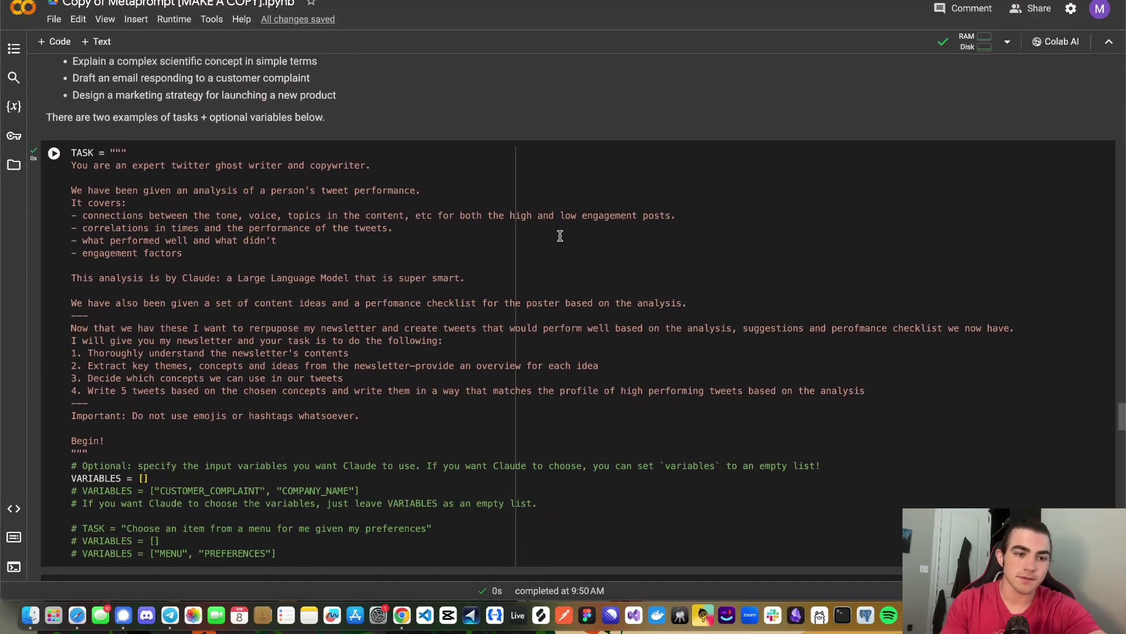
pyautogui.scroll(-6, 332, 350)
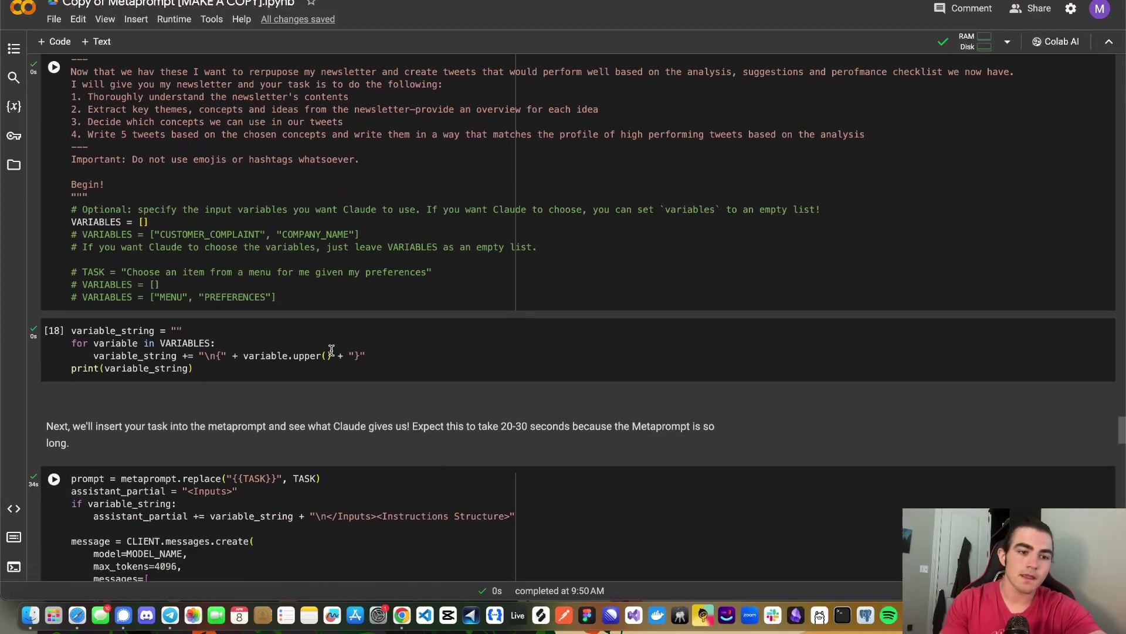
pyautogui.scroll(-8, 331, 350)
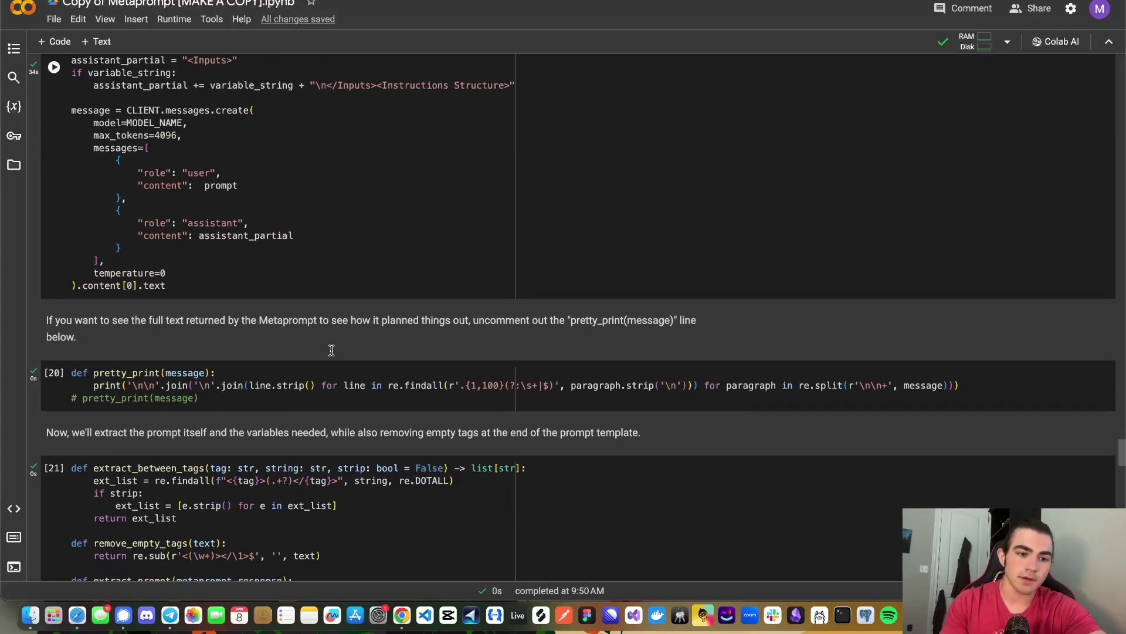
pyautogui.scroll(-10, 332, 354)
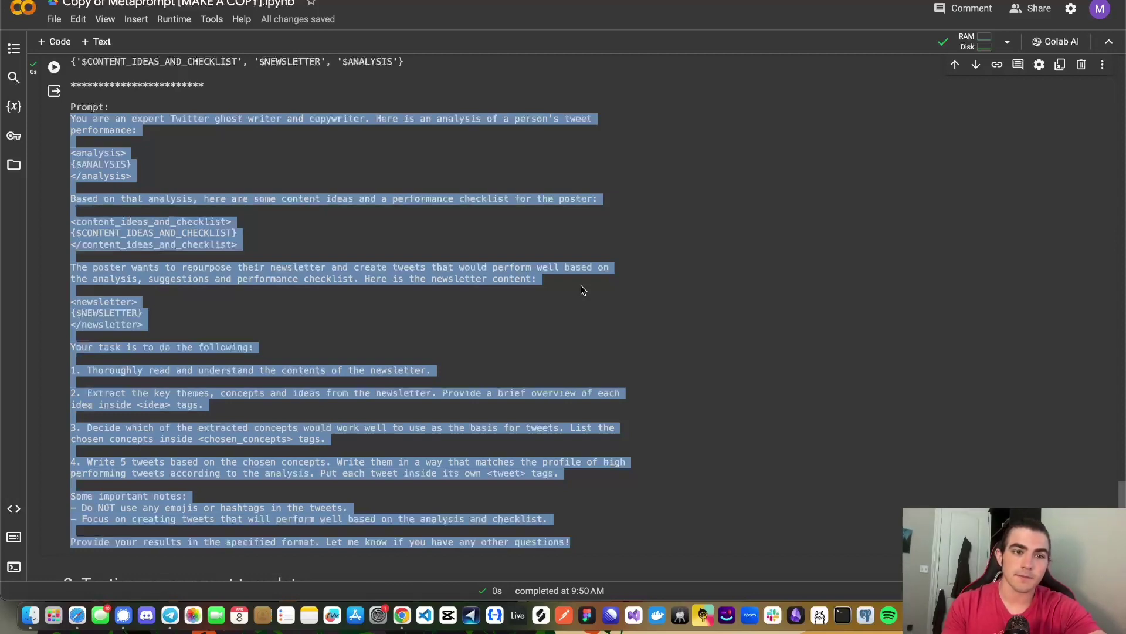
# Step: Return to the Claude conversations and review the engagement and time analysis and the content ideas prompt built on it
pyautogui.hotkey('ctrl', 'Left')
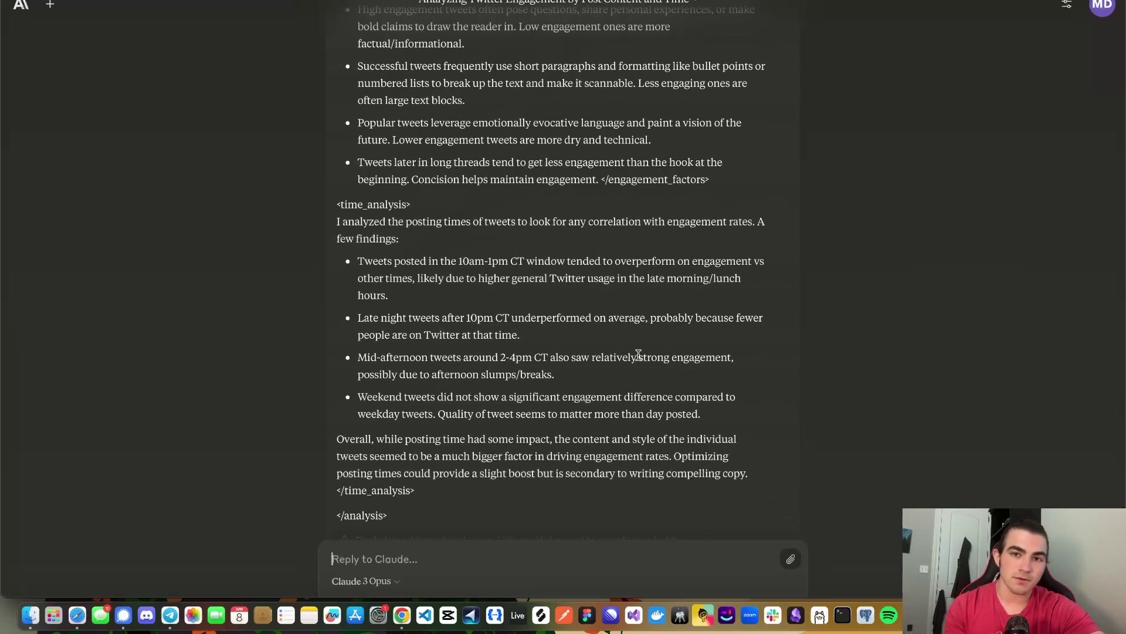
pyautogui.scroll(-3, 638, 354)
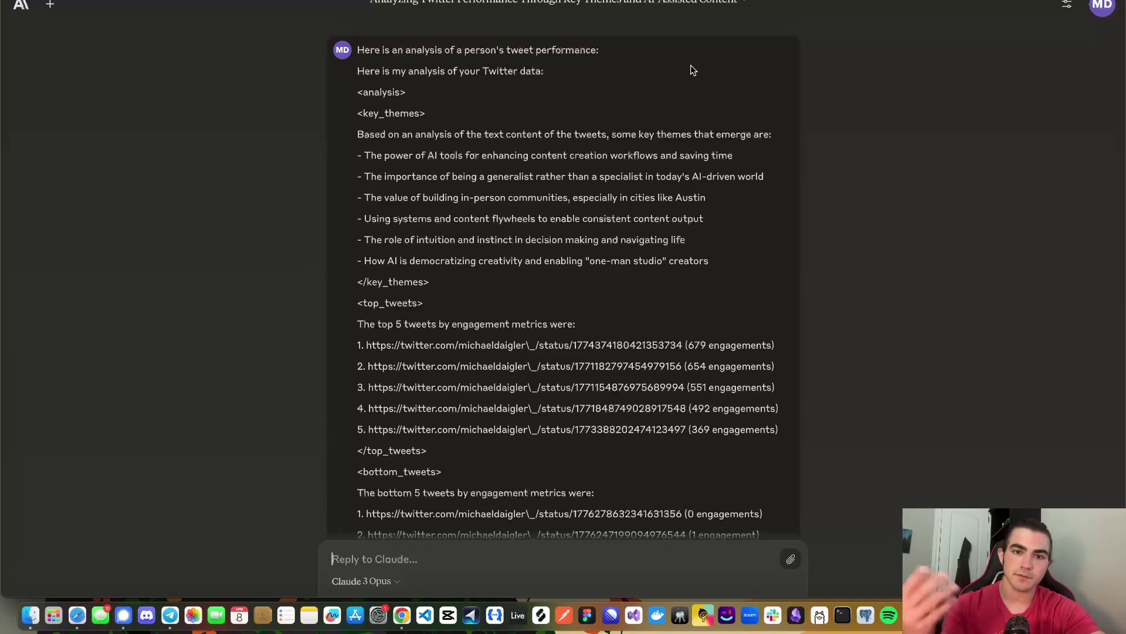
pyautogui.scroll(-5, 692, 70)
pyautogui.scroll(-9, 692, 70)
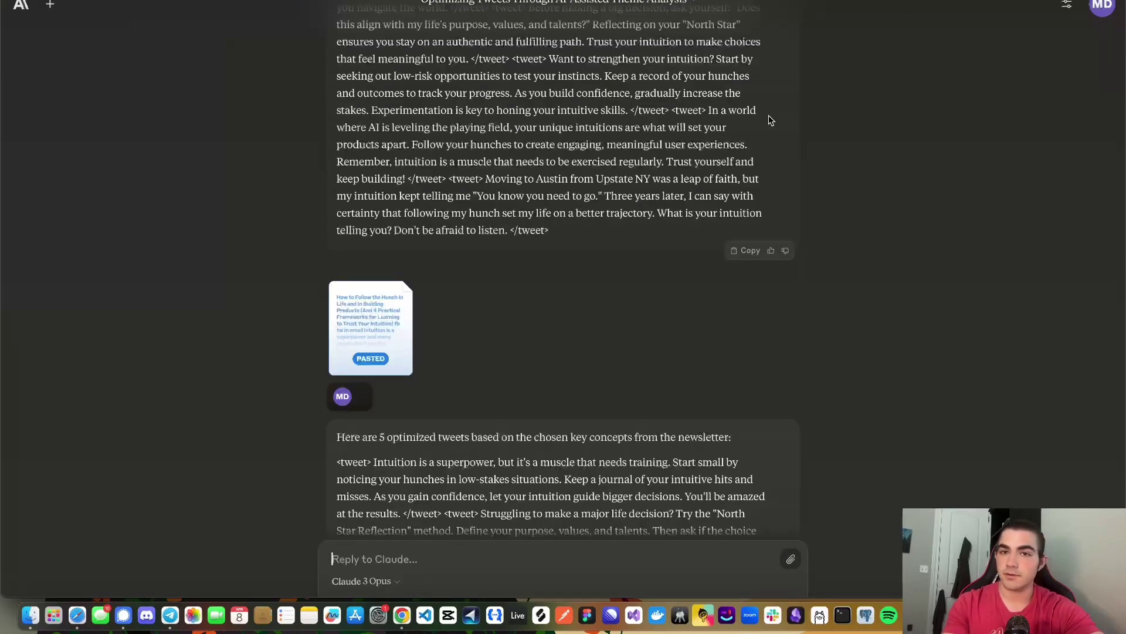
# Step: Trace the newsletter conversation back from the generated tweets and chosen concepts to the start of the ghost writer prompt
pyautogui.scroll(5, 769, 116)
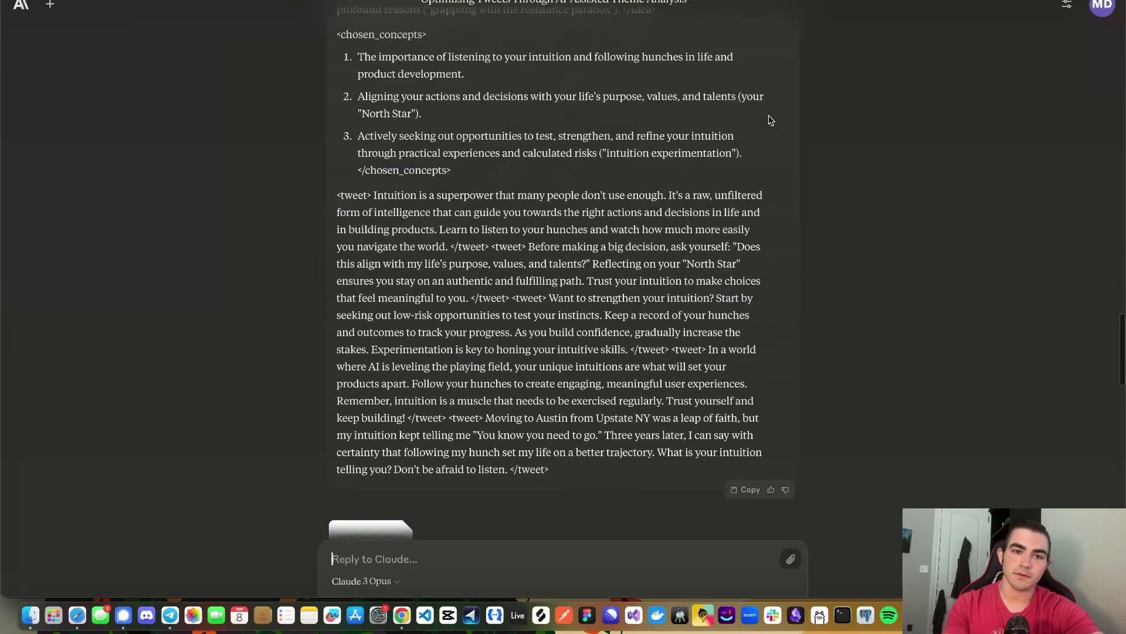
pyautogui.scroll(10, 768, 115)
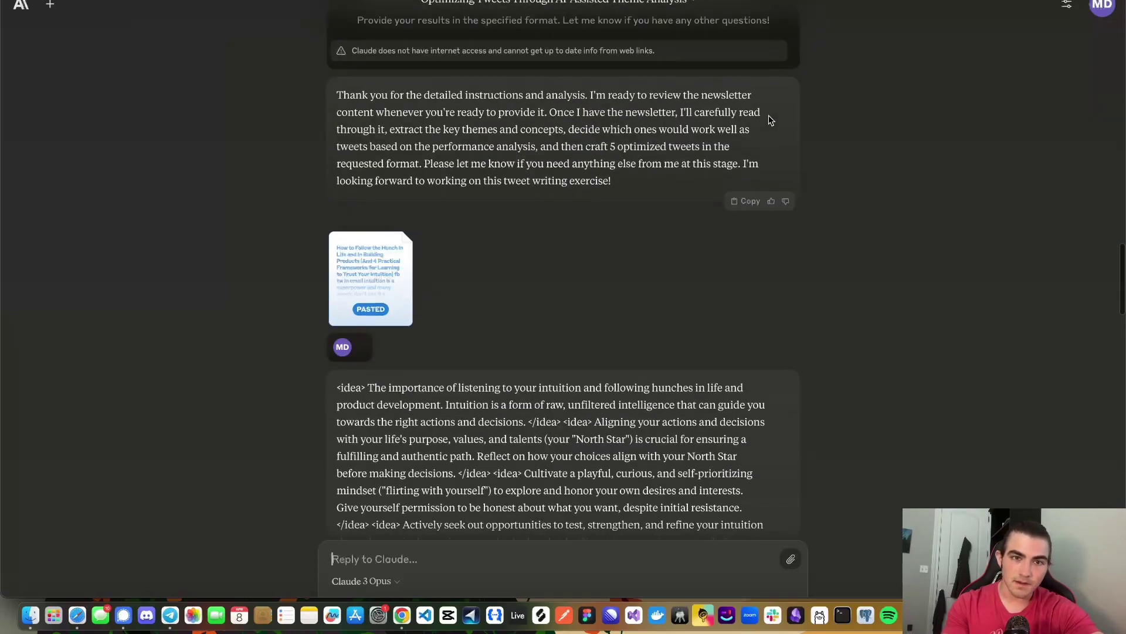
pyautogui.scroll(10, 770, 120)
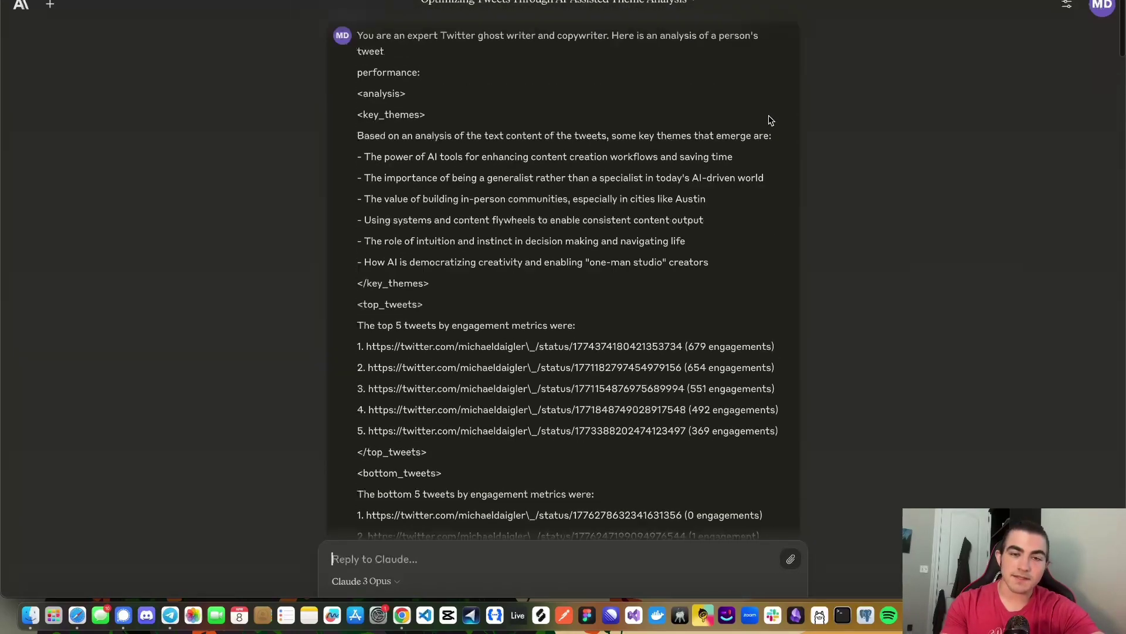
# Step: Read the ghost writer prompt's embedded analysis, content ideas and checklist, its four newsletter tasks and the notes on emojis and hashtags
pyautogui.scroll(-15, 770, 119)
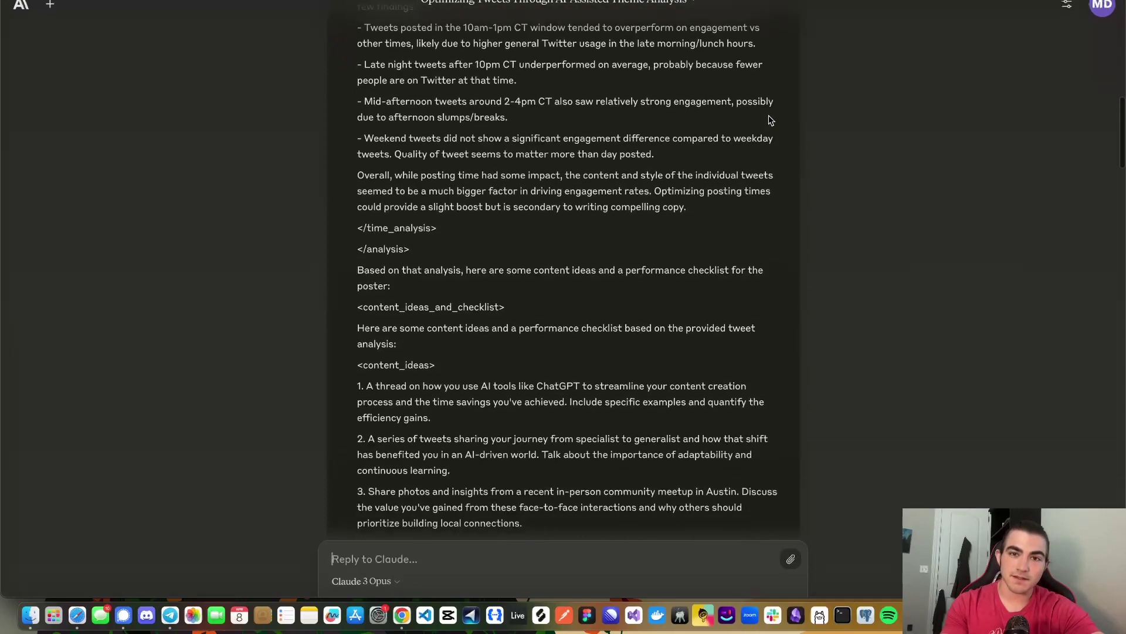
pyautogui.scroll(-15, 771, 120)
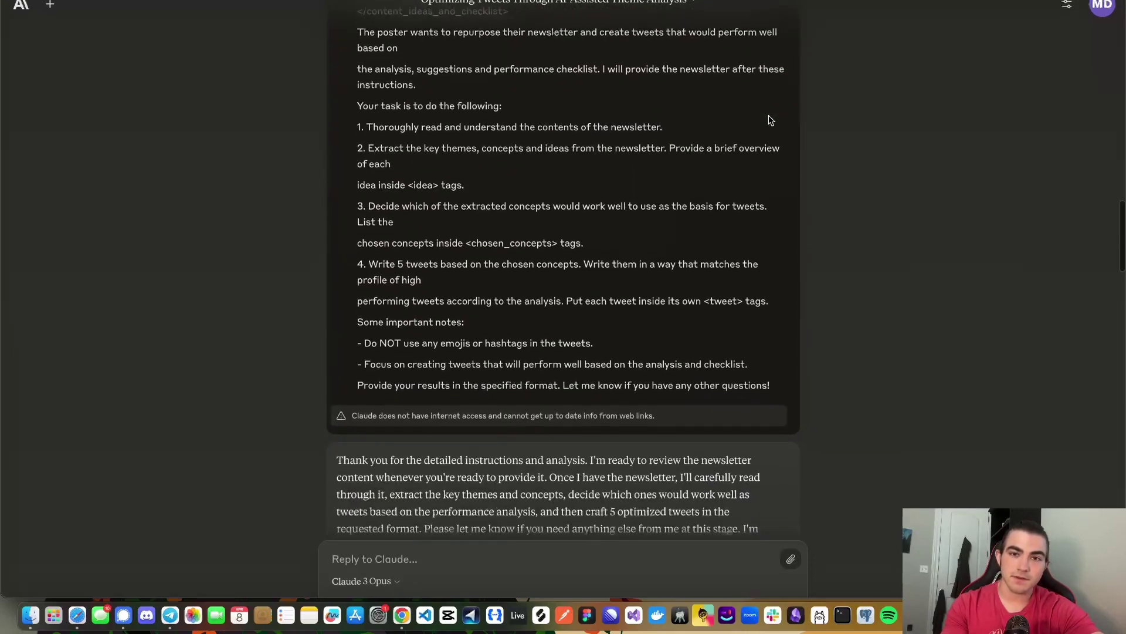
pyautogui.scroll(-2, 770, 120)
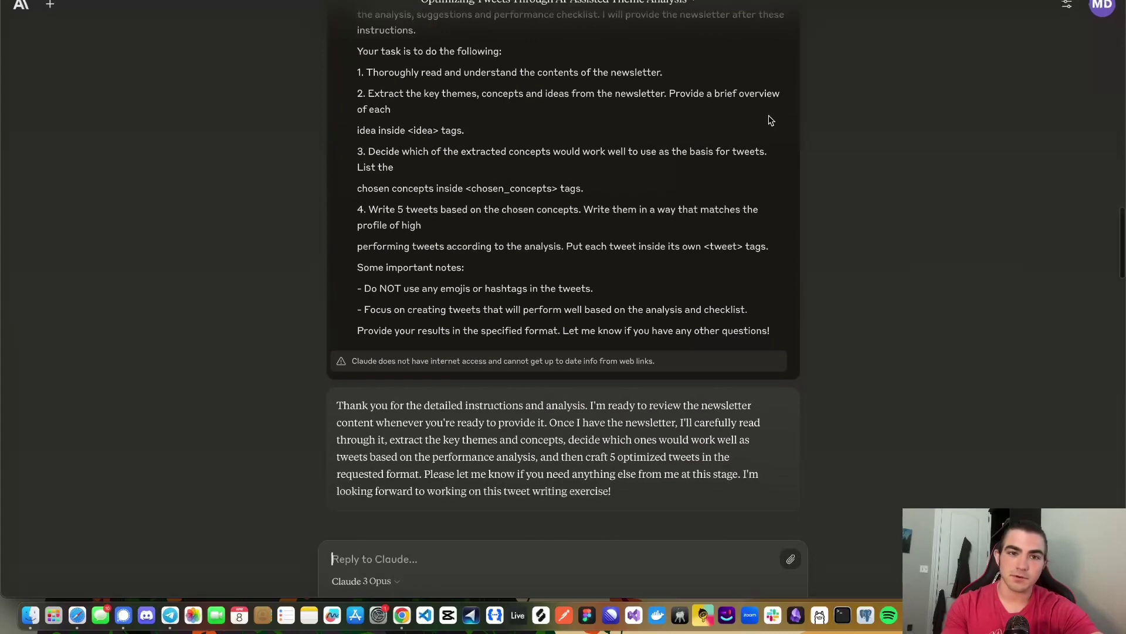
pyautogui.scroll(3, 770, 120)
pyautogui.scroll(2, 770, 120)
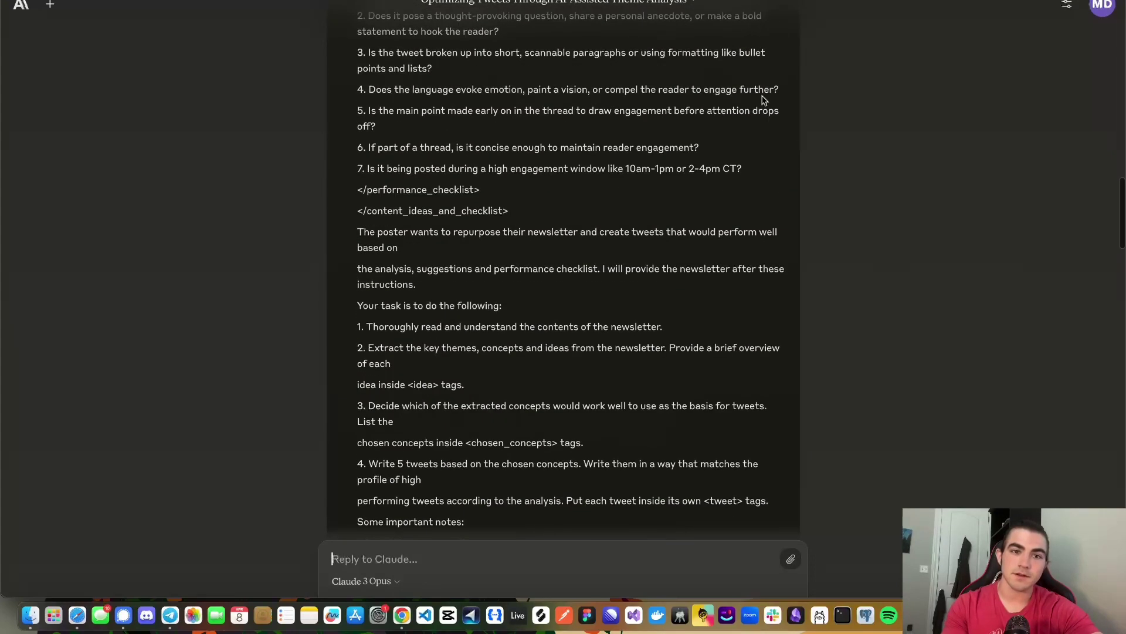
pyautogui.scroll(-3, 504, 144)
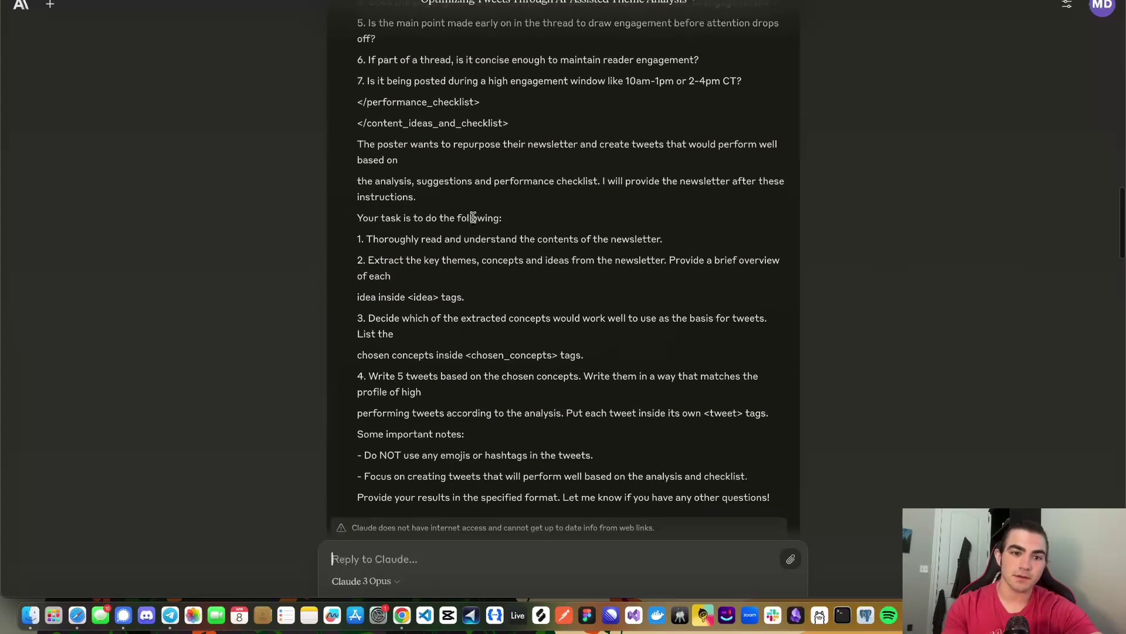
pyautogui.scroll(-3, 472, 218)
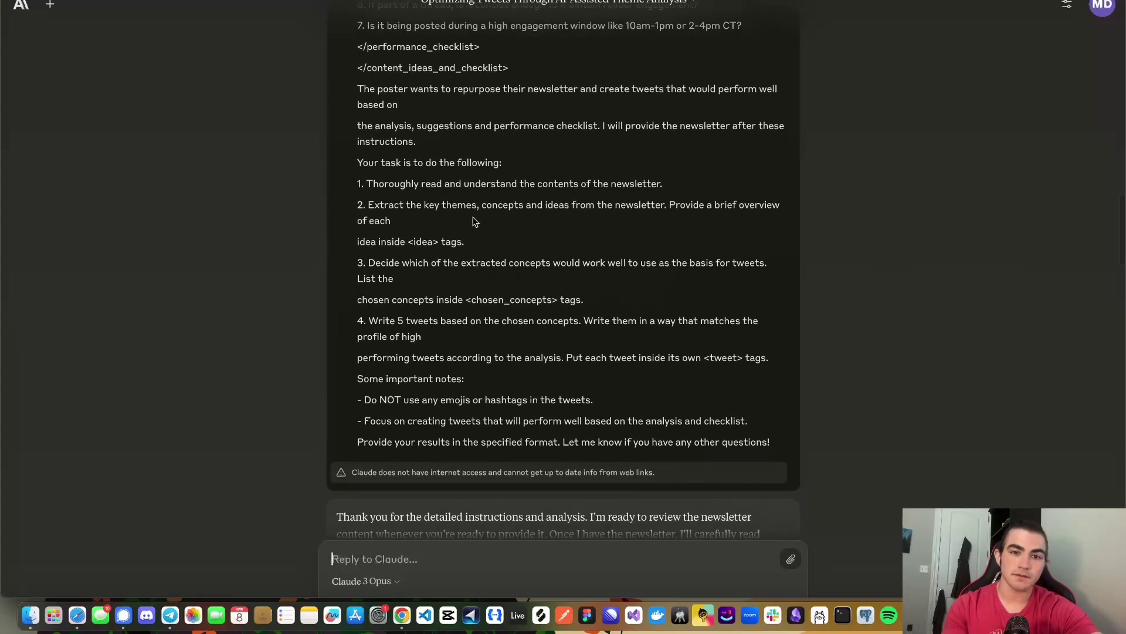
pyautogui.scroll(-2, 474, 220)
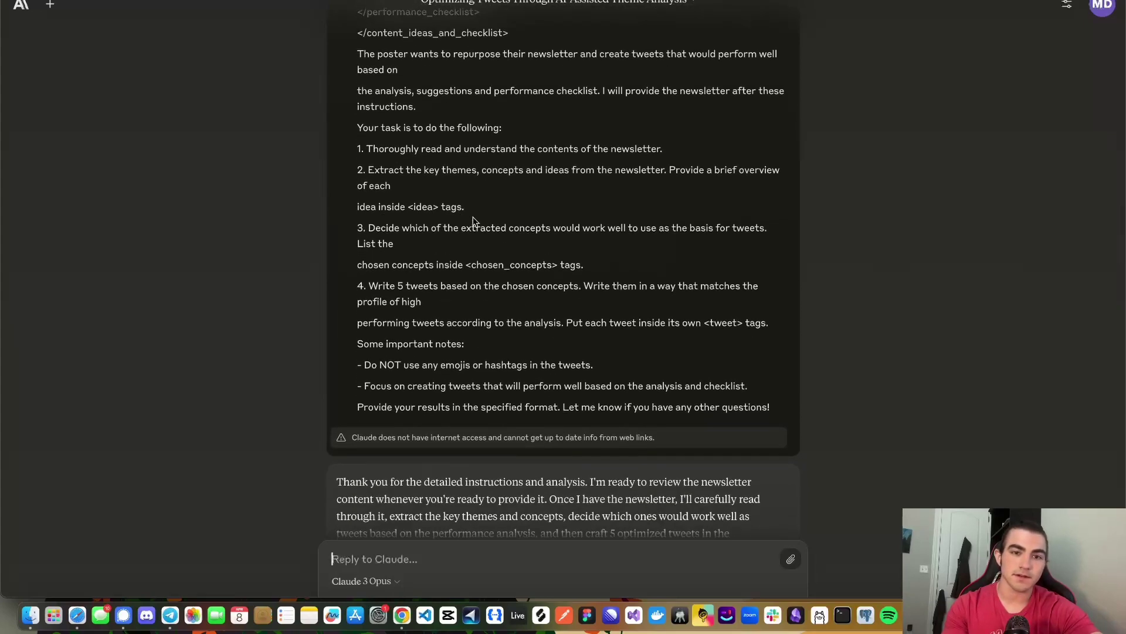
pyautogui.scroll(-1, 474, 221)
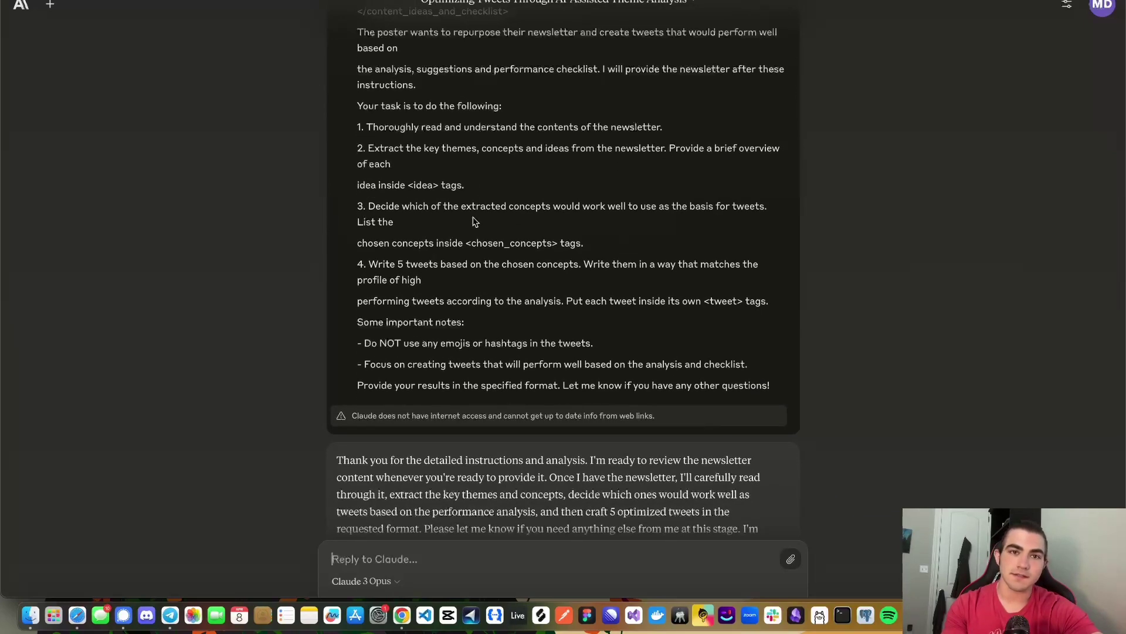
pyautogui.scroll(-2, 474, 221)
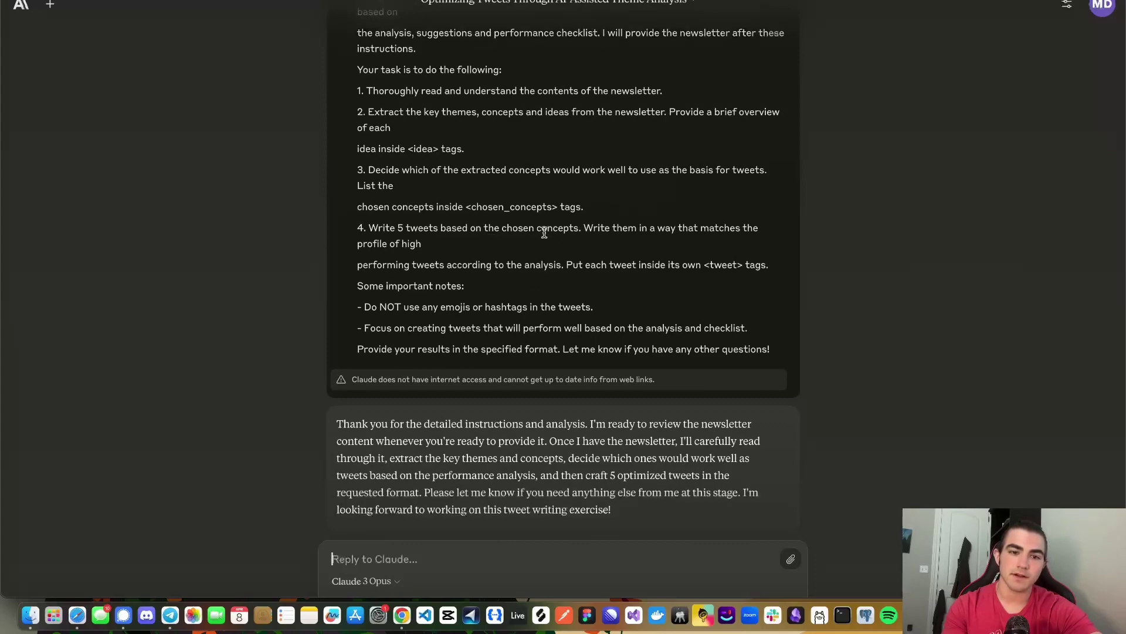
# Step: Review the chosen concepts and the tweets written in response to the pasted newsletter
pyautogui.press('super+v')
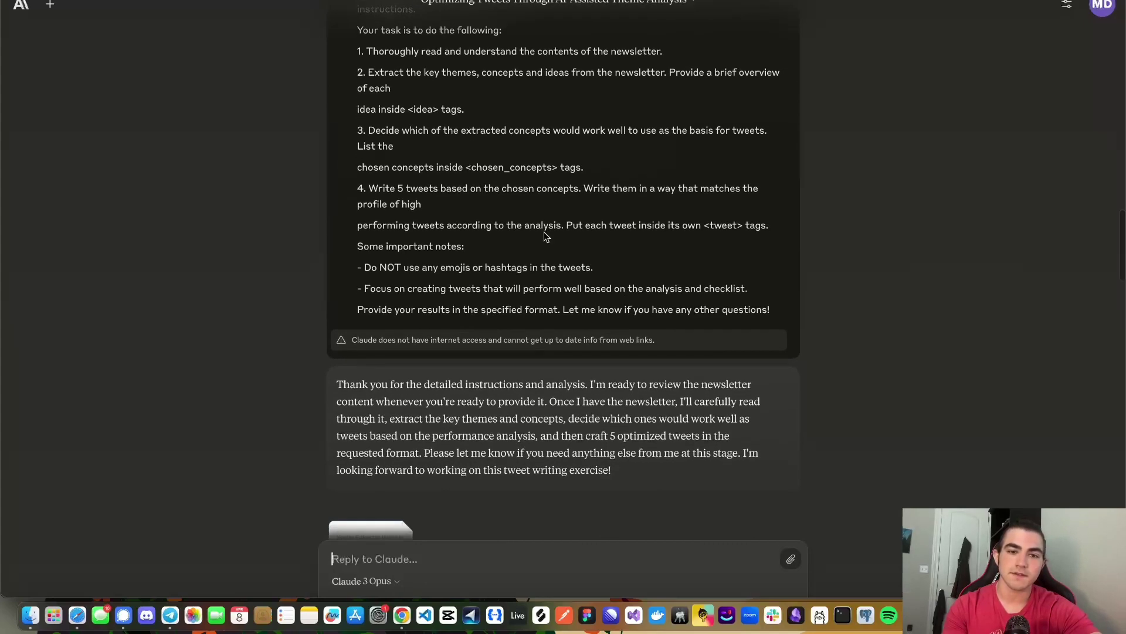
pyautogui.press('Return')
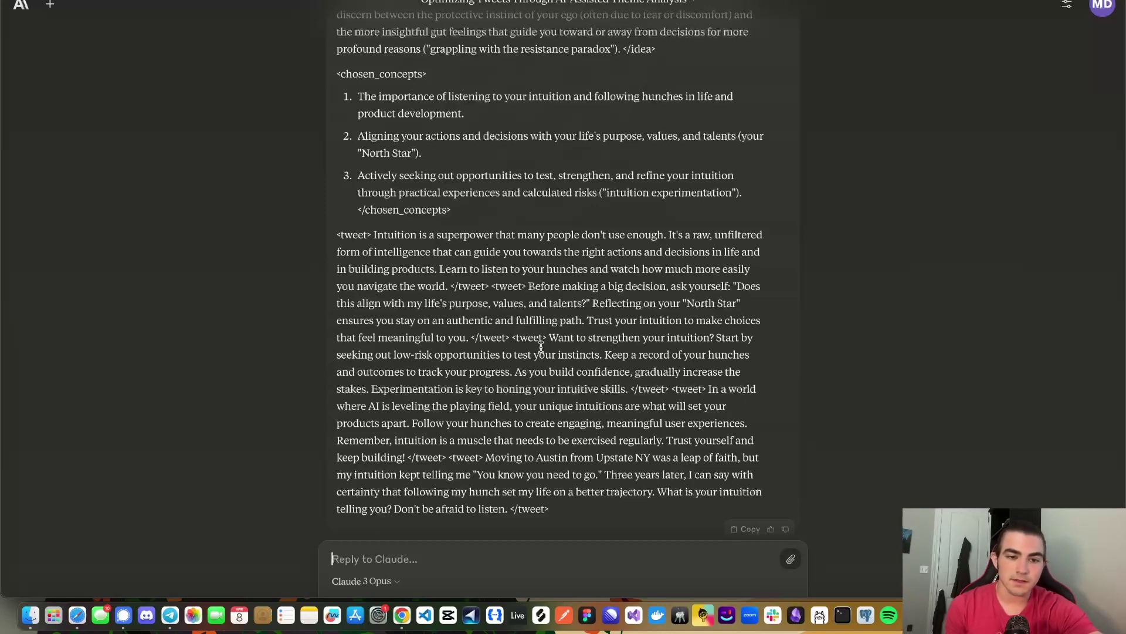
pyautogui.scroll(-5, 541, 346)
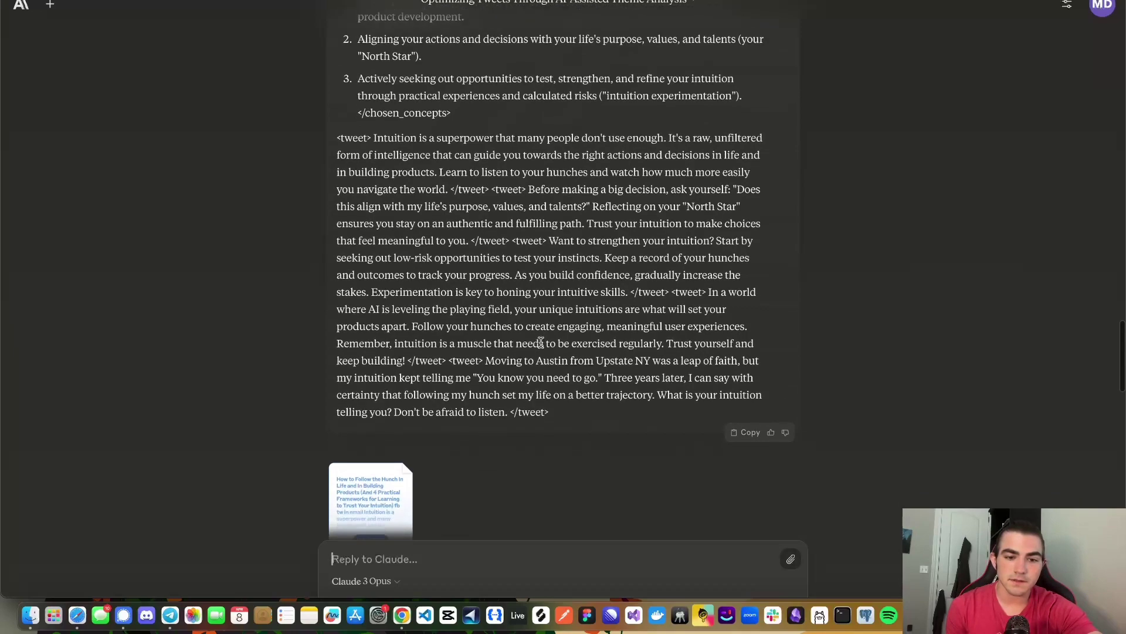
# Step: Read the second set of optimized tweets written from the re-pasted newsletter, including the closing explanation of their concepts and style
pyautogui.scroll(-2, 541, 346)
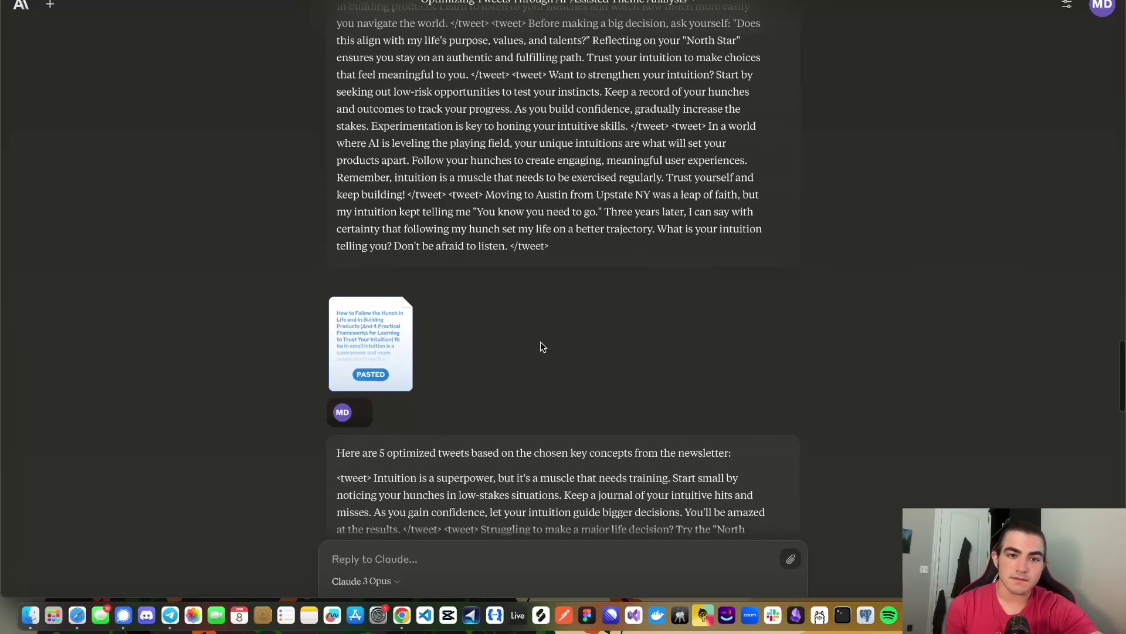
pyautogui.scroll(-2, 540, 346)
pyautogui.scroll(-3, 541, 346)
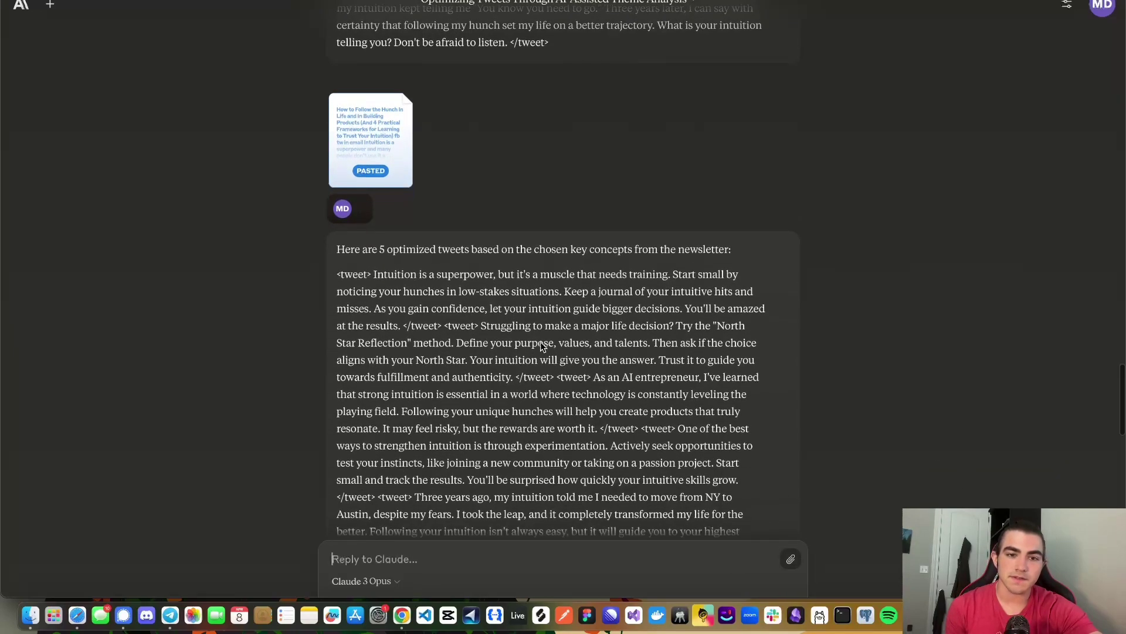
pyautogui.scroll(-1, 541, 342)
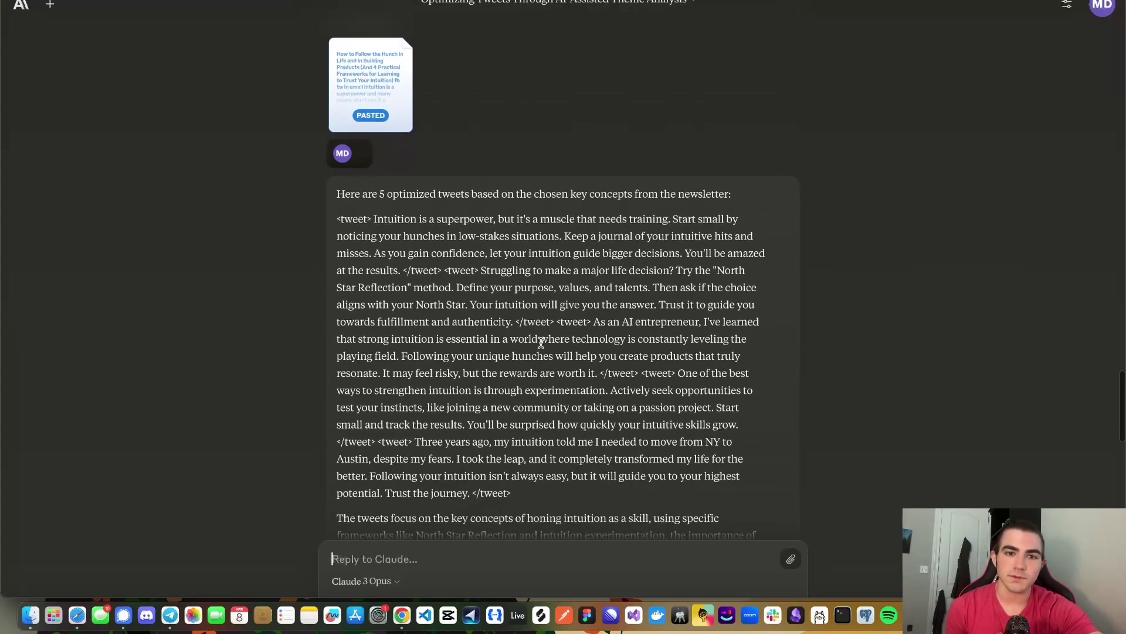
pyautogui.scroll(-1, 541, 342)
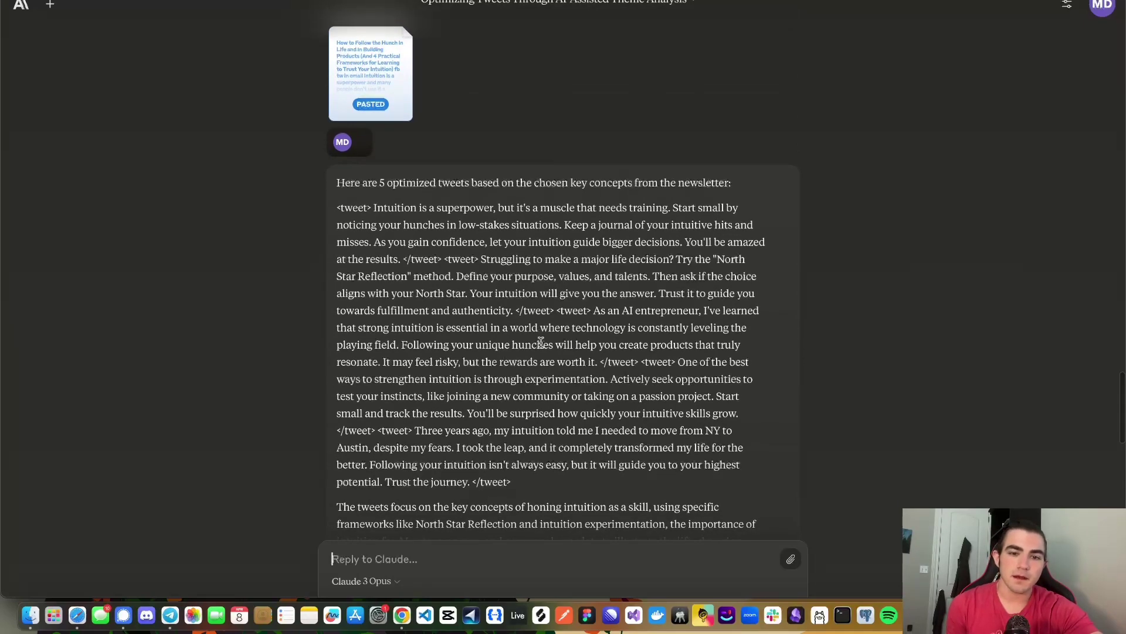
pyautogui.scroll(-1, 540, 342)
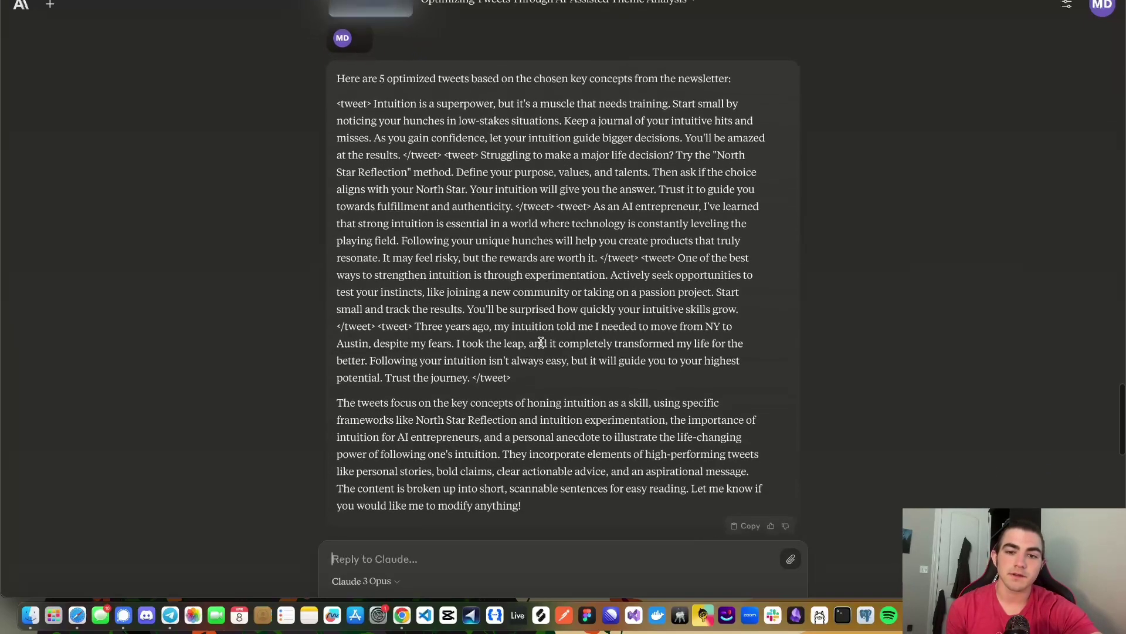
pyautogui.scroll(-1, 541, 342)
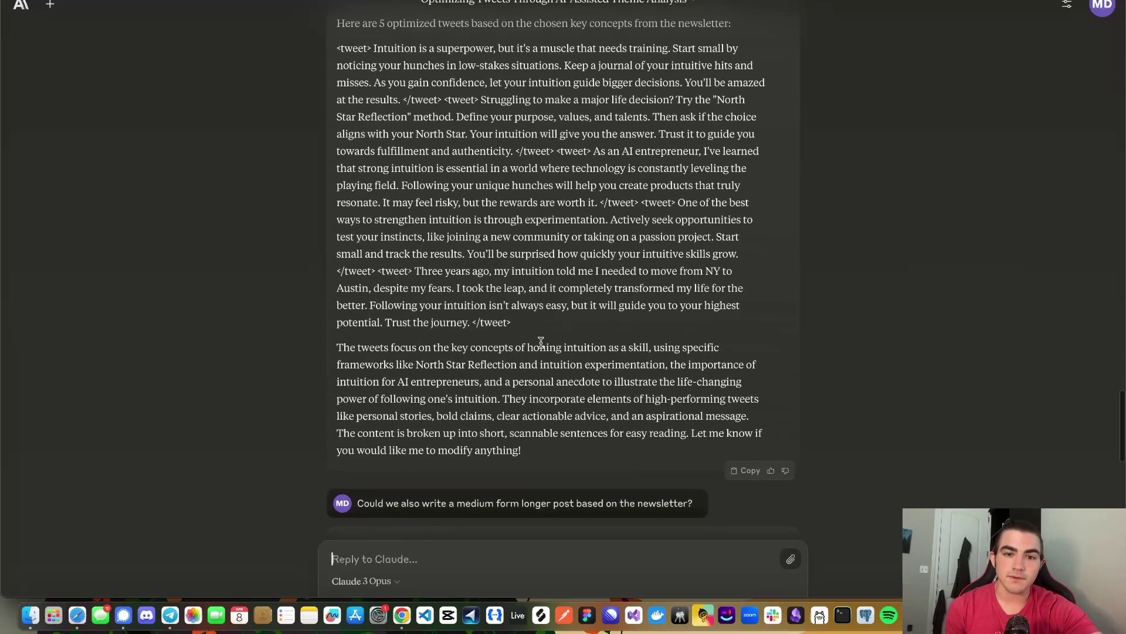